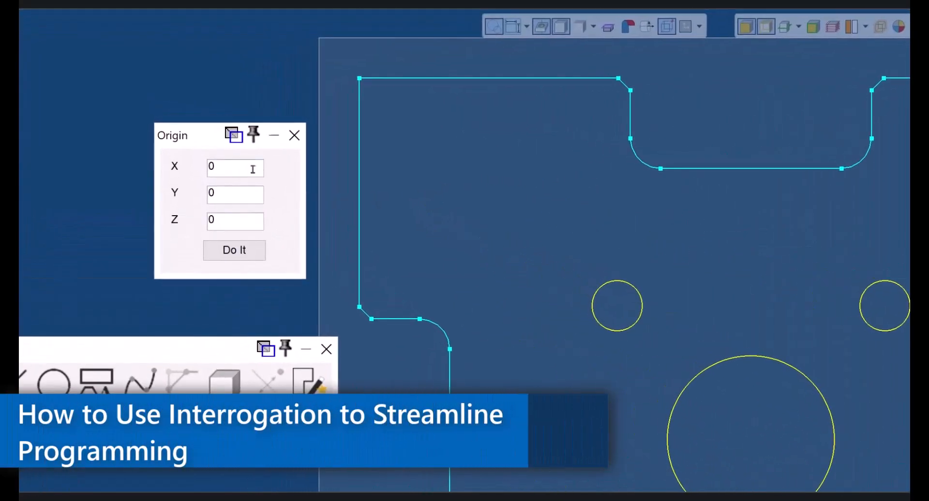
Step: Interrogate the outline's upper-left corner, the large centre circle, the upper-left hole and the left notch arc's endpoint for the origin's X
{"action": "left_click", "coordinate": [240, 165]}
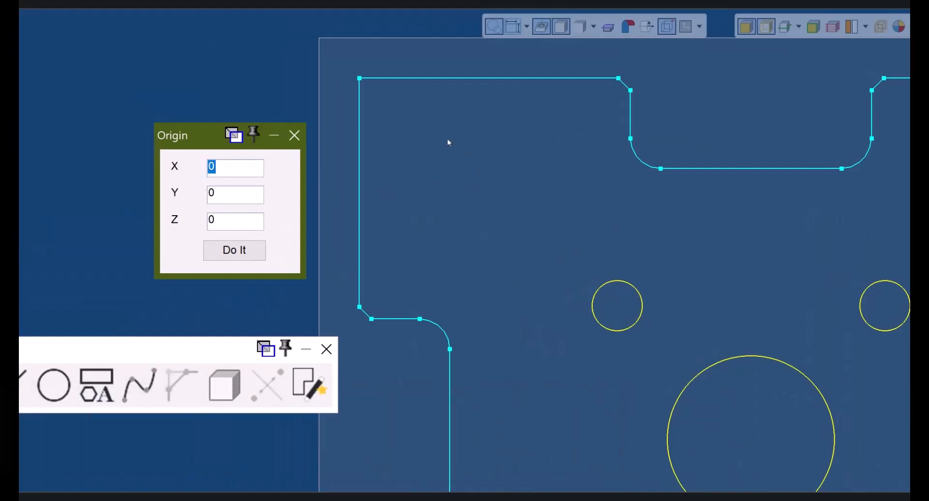
{"action": "left_click", "coordinate": [359, 79]}
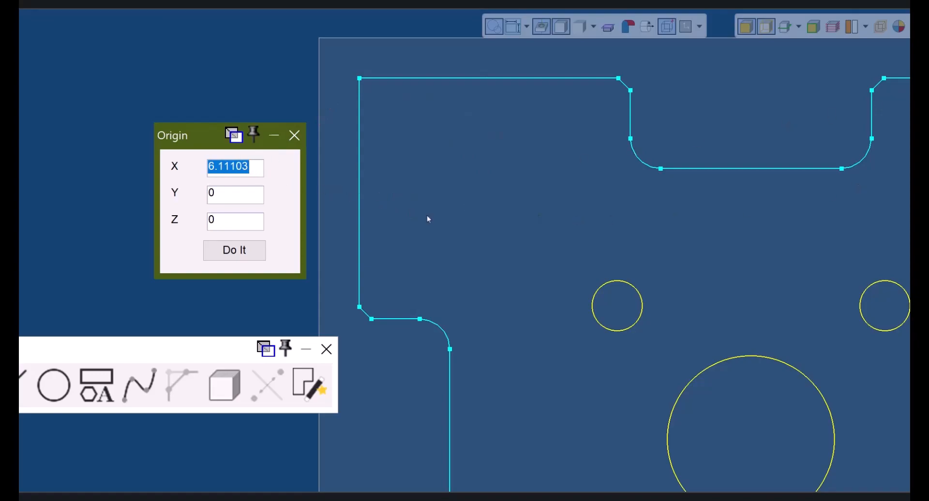
{"action": "left_click", "coordinate": [727, 363]}
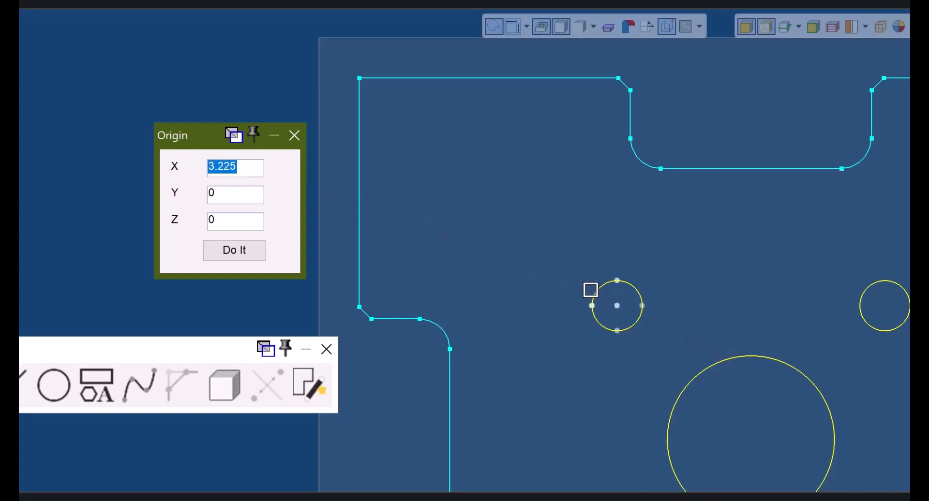
{"action": "left_click", "coordinate": [599, 293]}
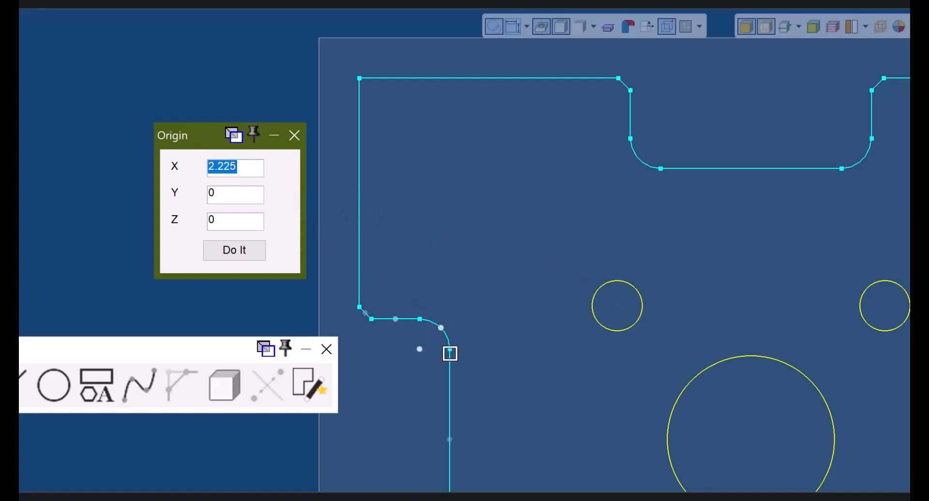
{"action": "left_click", "coordinate": [451, 350]}
Step: Fill the origin's Y by interrogating the outline's upper-left corner and the large centre circle
{"action": "left_click_drag", "start_coordinate": [219, 191], "coordinate": [181, 190]}
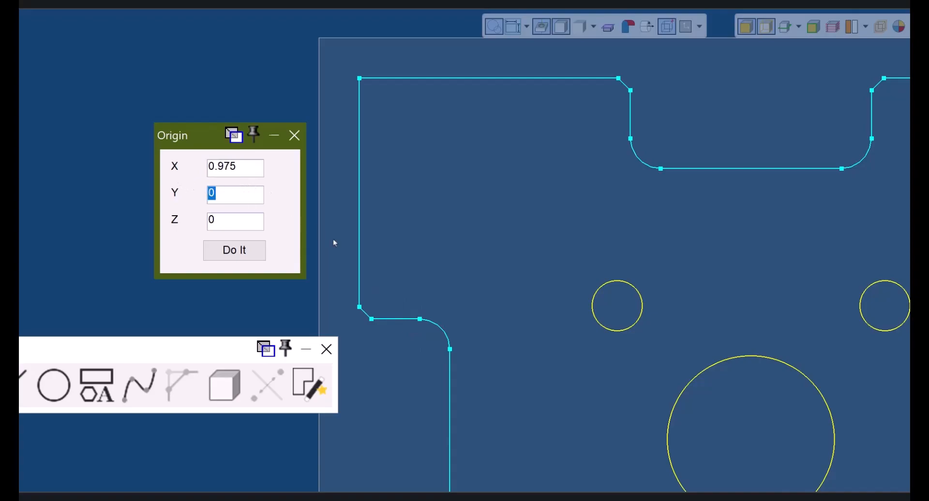
{"action": "left_click", "coordinate": [406, 309]}
{"action": "left_click", "coordinate": [359, 78]}
{"action": "left_click", "coordinate": [680, 396]}
Step: Reset the origin's X and Y to 0
{"action": "left_click_drag", "start_coordinate": [246, 169], "coordinate": [187, 164]}
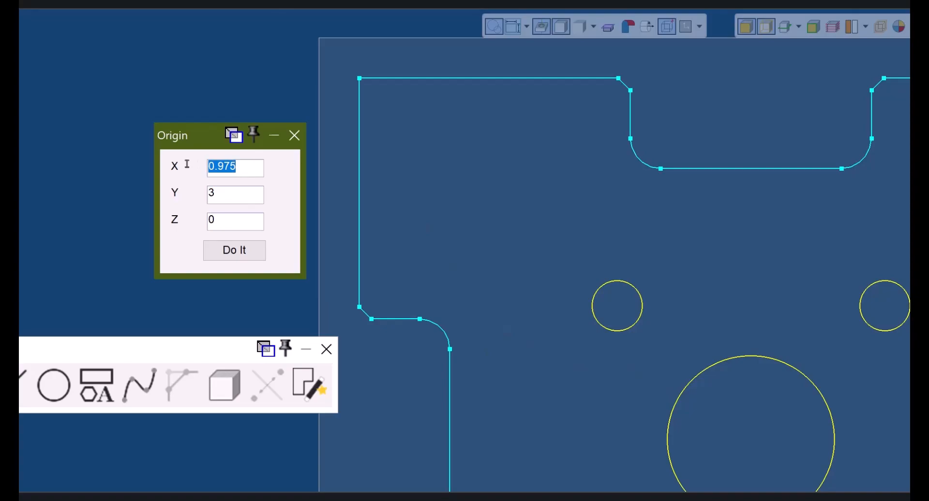
{"action": "type", "text": "0"}
{"action": "key", "text": "Tab"}
{"action": "type", "text": "0"}
{"action": "key", "text": "Tab"}
{"action": "key", "text": "Tab"}
Step: Interrogate the outline's upper-left corner for the origin's X, and replace X and fill Y from the left notch arc's lower endpoint
{"action": "key", "text": "alt"}
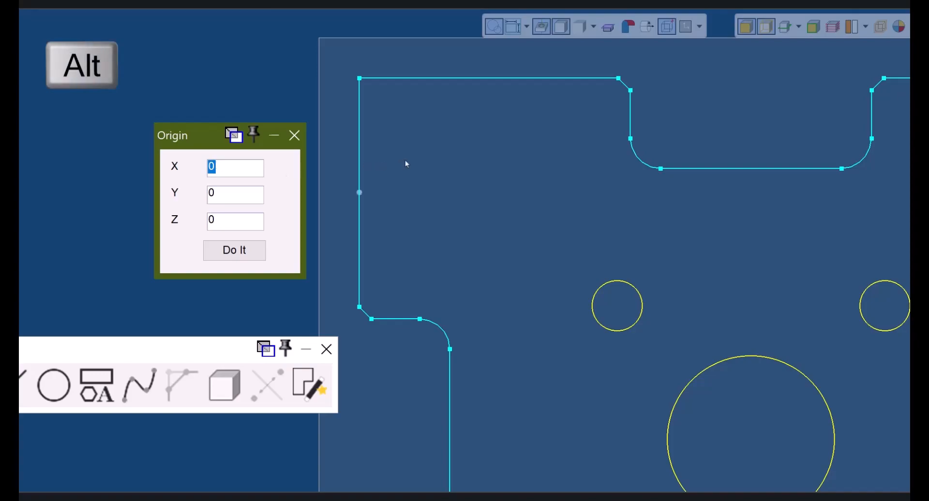
{"action": "left_click", "coordinate": [361, 80], "text": "alt"}
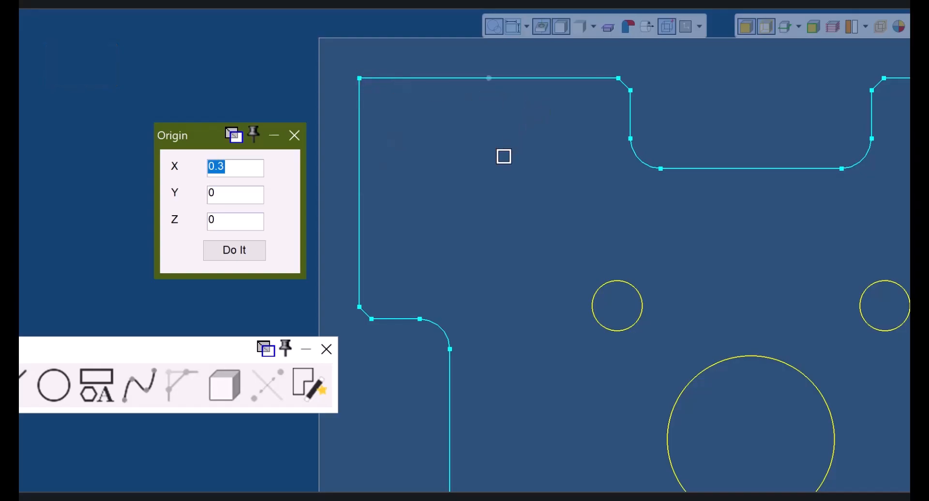
{"action": "key", "text": "alt"}
{"action": "left_click", "coordinate": [450, 349]}
{"action": "left_click", "coordinate": [248, 194]}
{"action": "left_click", "coordinate": [451, 349]}
{"action": "left_click", "coordinate": [239, 225]}
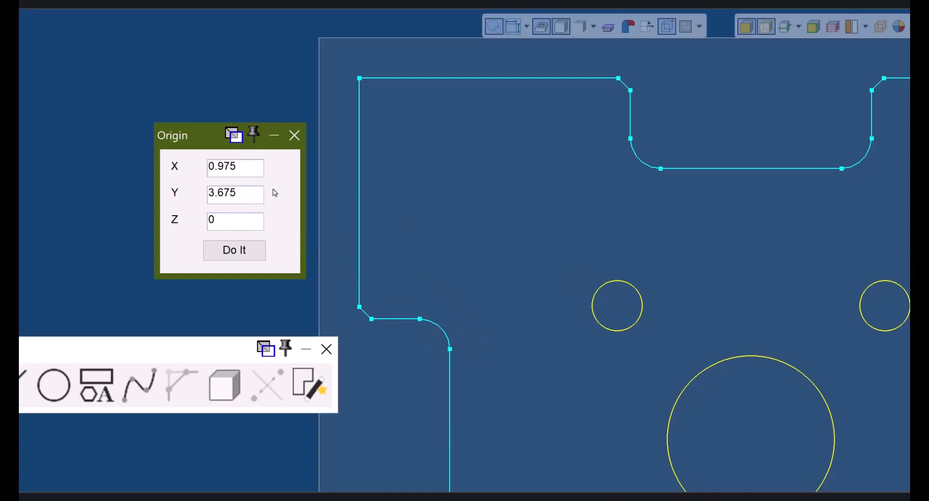
Step: Fill the bolt circle's X from the upper-right hole, set its Y to 4 and interrogate the upper-left hole for its radius
{"action": "left_click", "coordinate": [163, 348]}
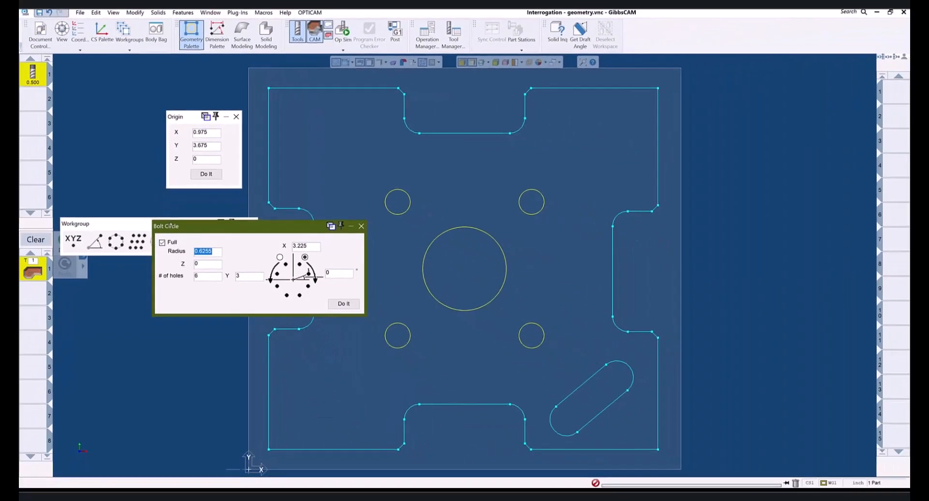
{"action": "left_click_drag", "start_coordinate": [211, 229], "coordinate": [212, 230]}
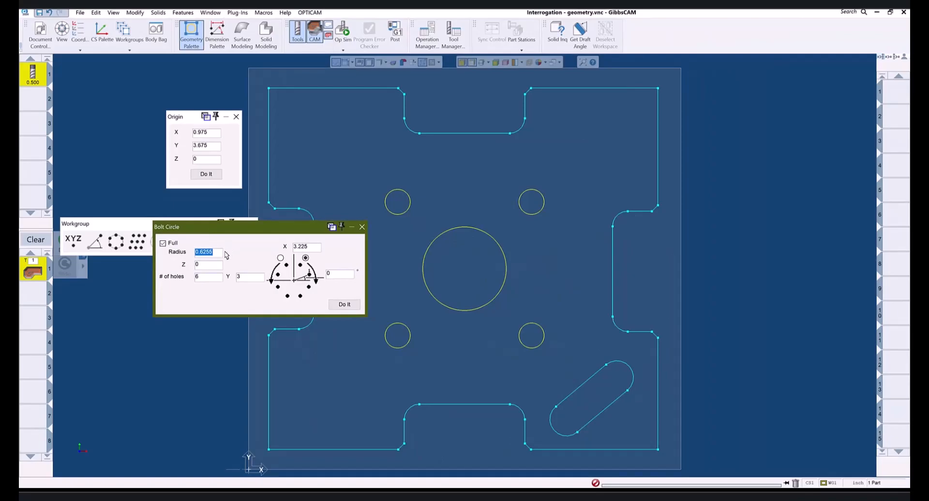
{"action": "double_click", "coordinate": [311, 247]}
{"action": "type", "text": "0"}
{"action": "left_click", "coordinate": [522, 193]}
{"action": "left_click", "coordinate": [245, 279]}
{"action": "type", "text": "4"}
{"action": "double_click", "coordinate": [217, 253]}
{"action": "left_click", "coordinate": [393, 191]}
{"action": "left_click", "coordinate": [362, 228]}
Step: Set the diameter of milling tool 1 to 0.375, matching the upper-right hole
{"action": "double_click", "coordinate": [33, 82]}
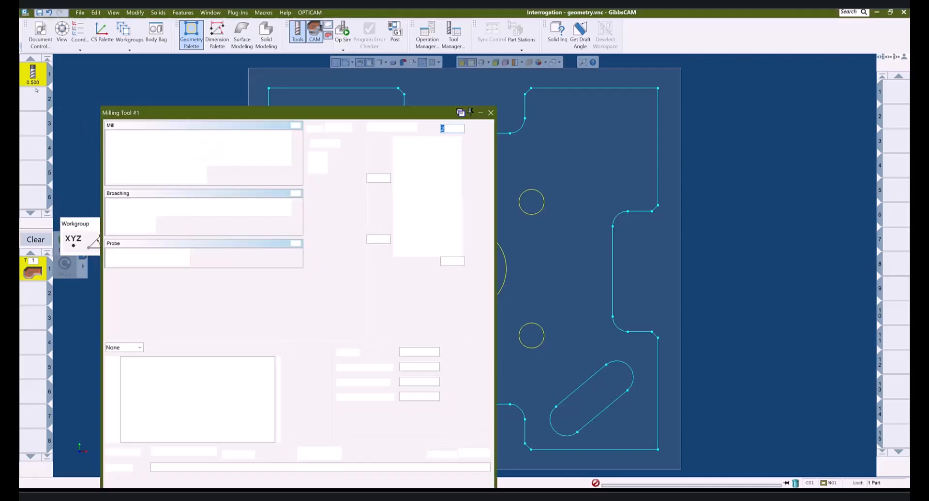
{"action": "left_click_drag", "start_coordinate": [381, 179], "coordinate": [357, 179]}
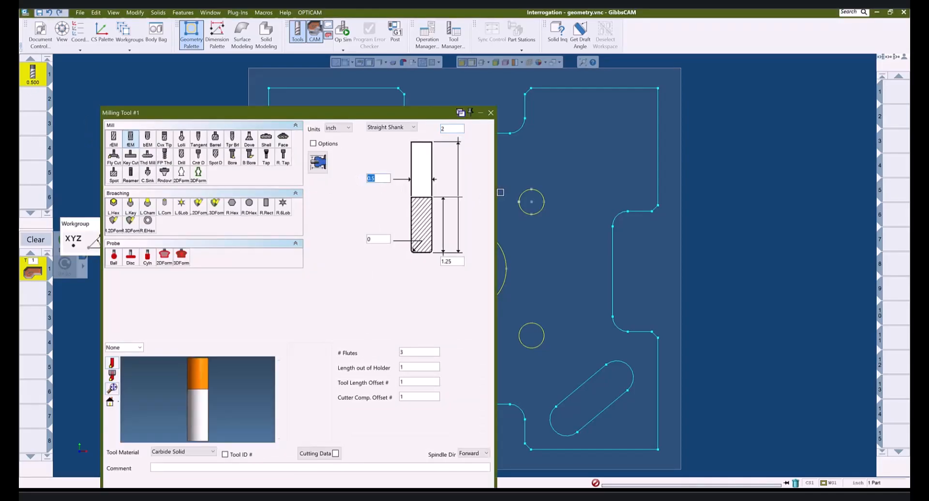
{"action": "type", "text": "0.375"}
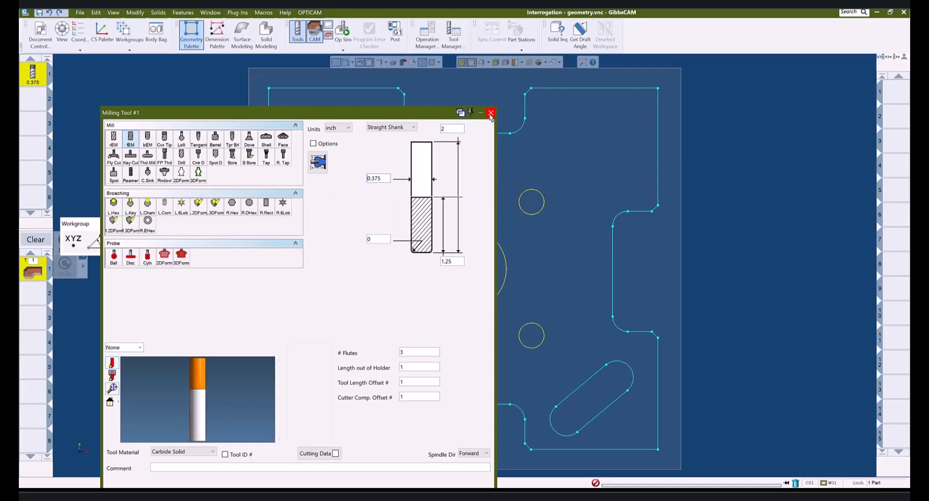
{"action": "left_click", "coordinate": [490, 113]}
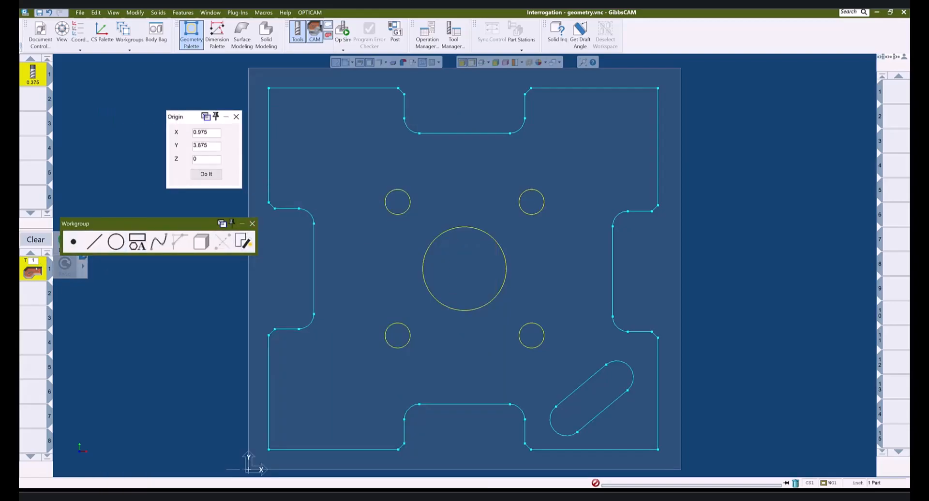
Step: Fill the Roughing process's Cut Angle by interrogating the angled slot's lower straight edge
{"action": "double_click", "coordinate": [32, 270]}
{"action": "left_click_drag", "start_coordinate": [718, 289], "coordinate": [697, 288]}
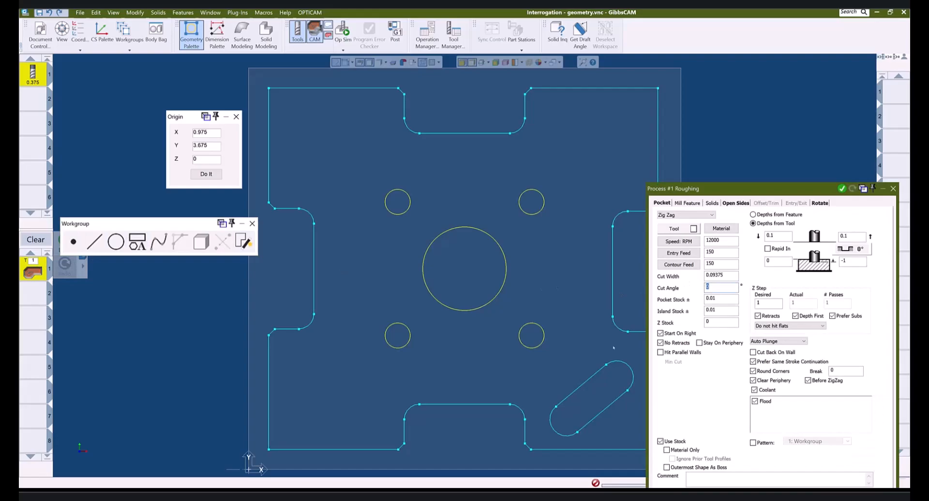
{"action": "left_click", "coordinate": [613, 403]}
{"action": "left_click", "coordinate": [893, 188]}
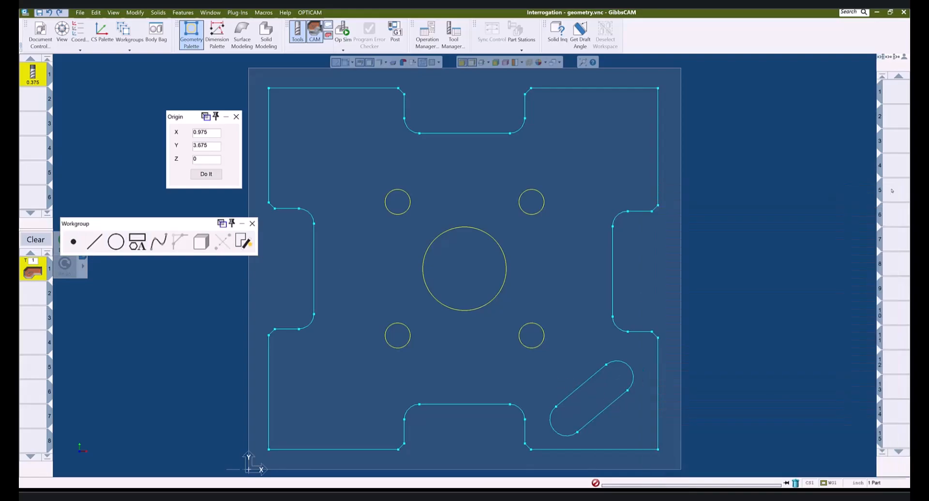
Step: Hide the tool and process lists and reset the origin's X and Y to 0, leaving X active for interrogation
{"action": "left_click", "coordinate": [297, 31]}
{"action": "left_click", "coordinate": [315, 31]}
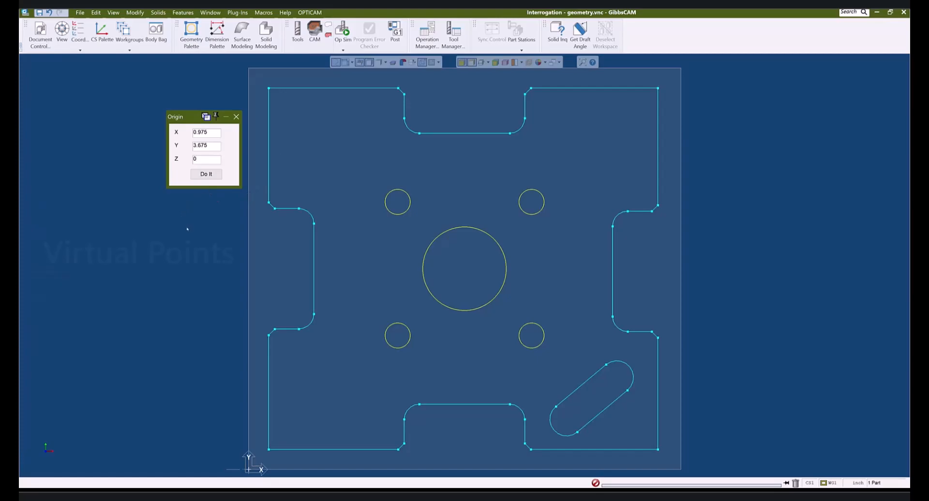
{"action": "double_click", "coordinate": [207, 132]}
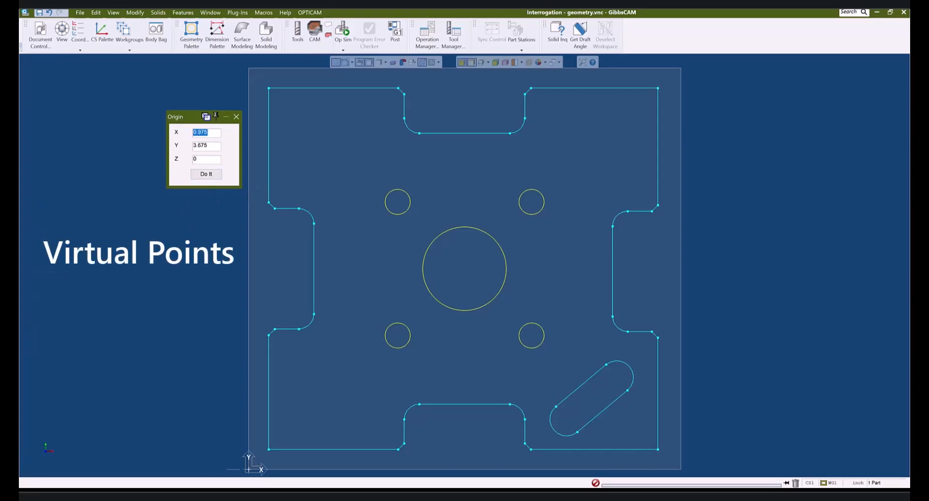
{"action": "type", "text": "0"}
{"action": "key", "text": "Tab"}
{"action": "type", "text": "0"}
{"action": "key", "text": "Tab"}
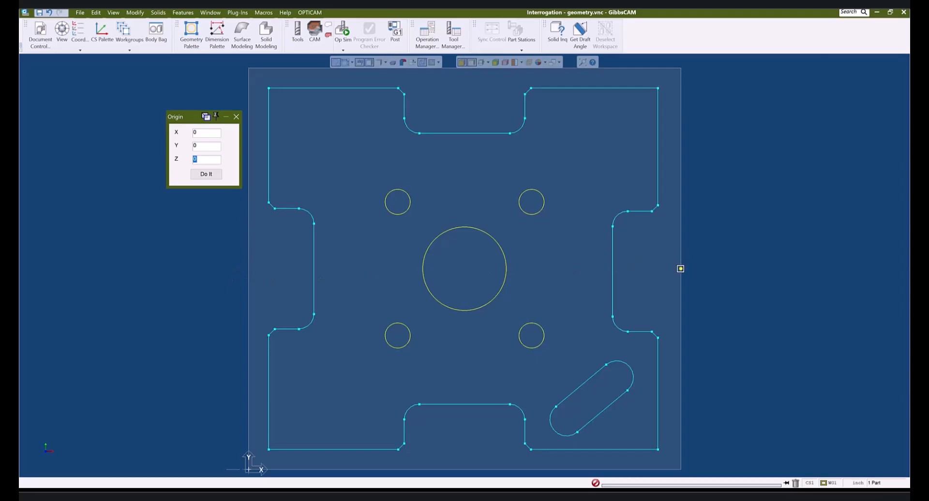
{"action": "left_click_drag", "start_coordinate": [206, 133], "coordinate": [171, 131]}
{"action": "scroll", "coordinate": [299, 145], "scroll_direction": "down", "scroll_amount": 1}
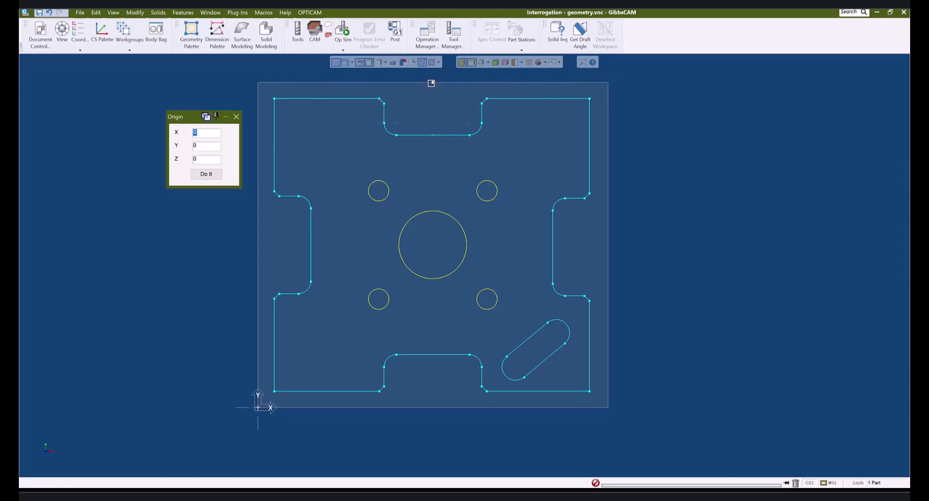
Step: Switch to the Interrogation Solid.vnc part and hide its geometry so only the solid remains
{"action": "mouse_move", "coordinate": [344, 496]}
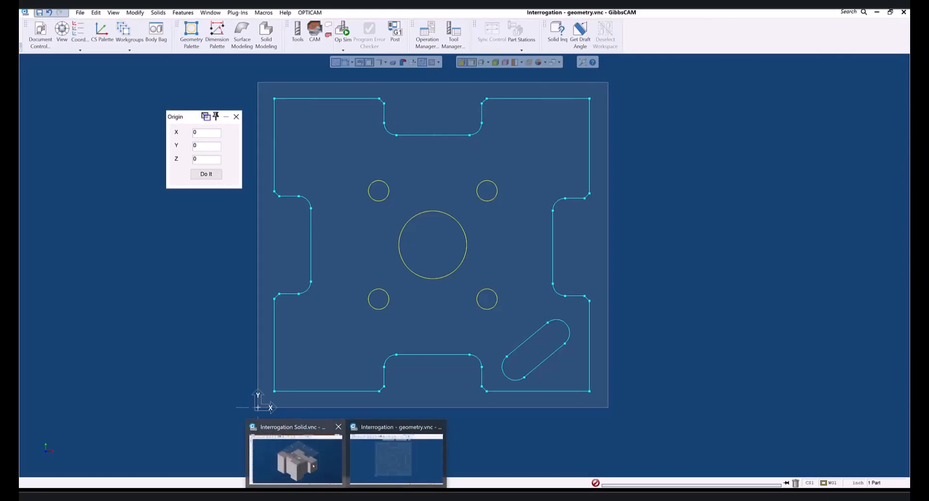
{"action": "left_click", "coordinate": [313, 466]}
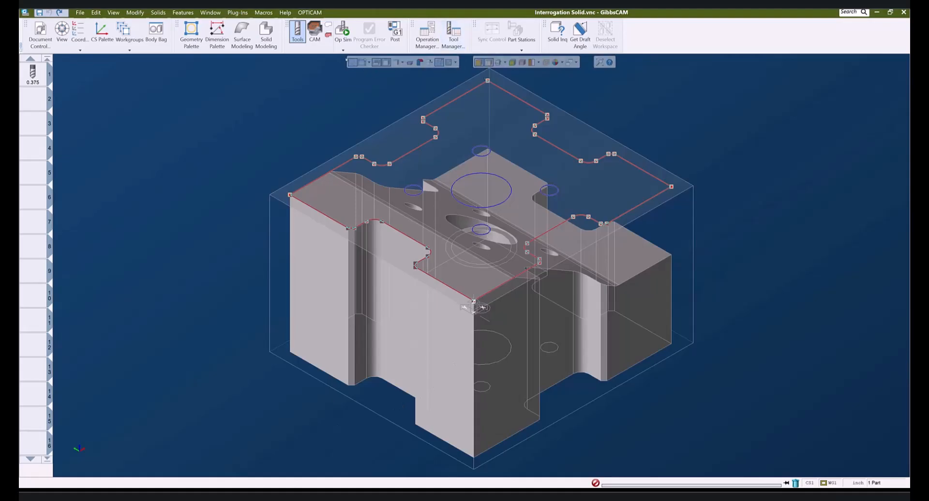
{"action": "left_click", "coordinate": [353, 62]}
{"action": "middle_click_drag", "start_coordinate": [467, 241], "coordinate": [420, 236]}
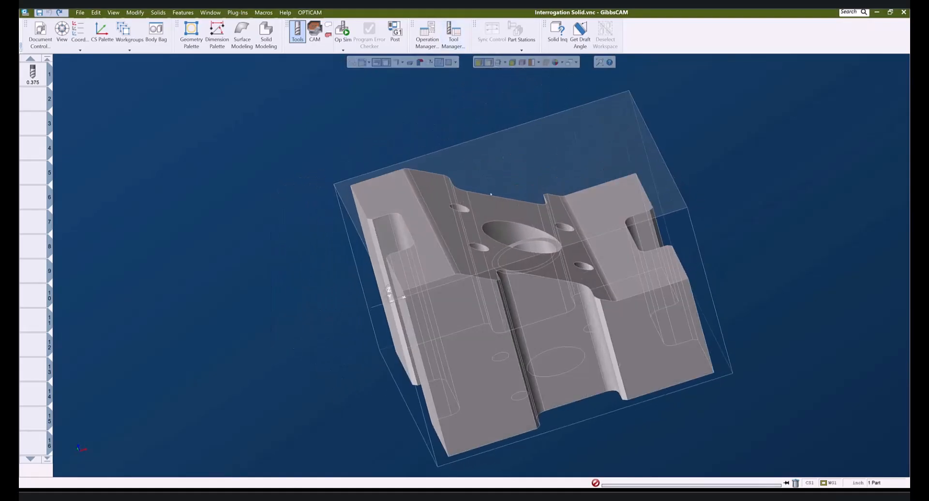
Step: Select the solid's large sloped face containing the holes and clear the selection
{"action": "left_click", "coordinate": [492, 206]}
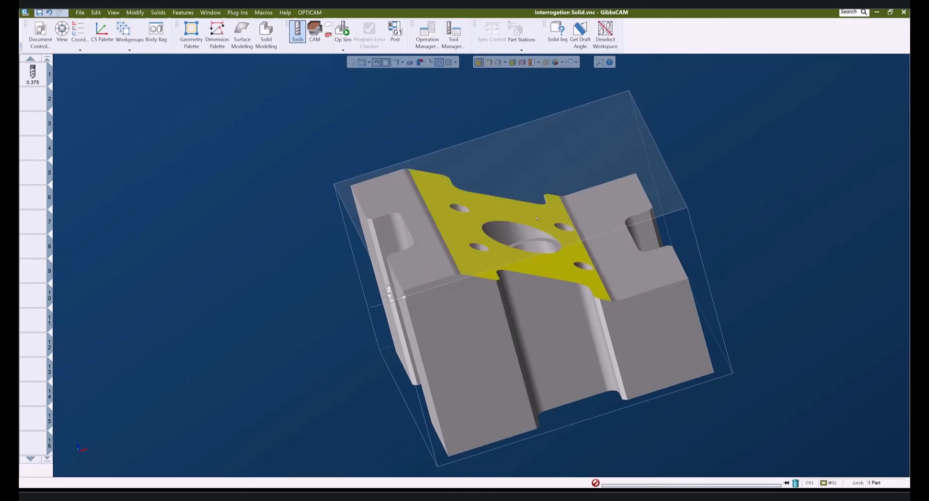
{"action": "middle_click_drag", "start_coordinate": [714, 356], "coordinate": [611, 280]}
{"action": "left_click", "coordinate": [604, 129]}
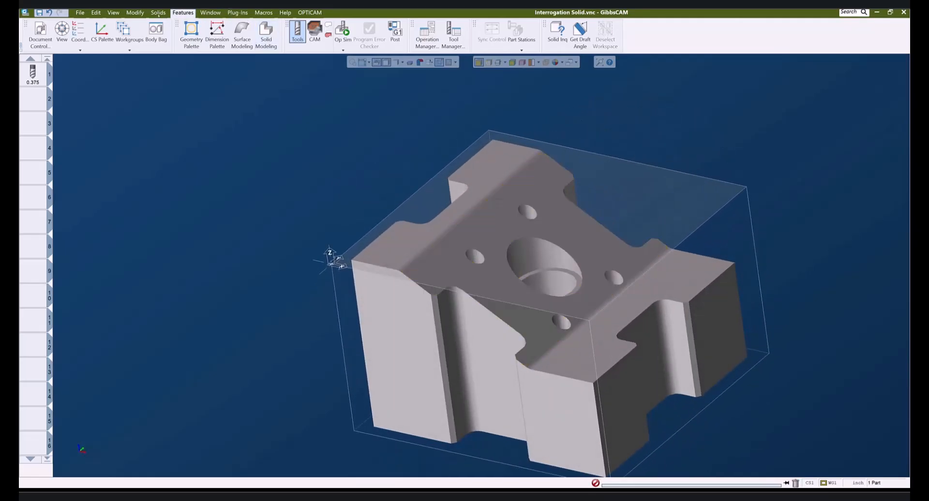
Step: Start Move Part Origin for the solid, set Z to -4 and replace it by interrogating the large centre bore
{"action": "left_click", "coordinate": [135, 12]}
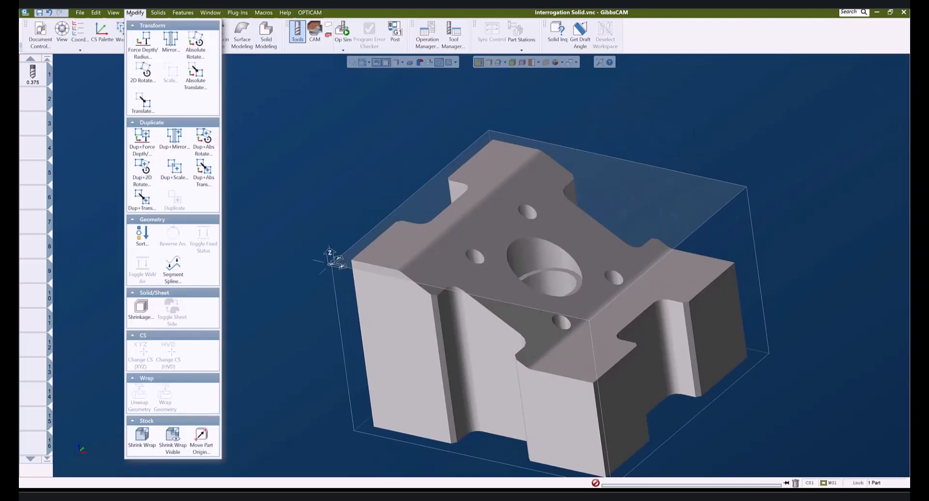
{"action": "left_click", "coordinate": [199, 448]}
{"action": "left_click_drag", "start_coordinate": [97, 92], "coordinate": [252, 184]}
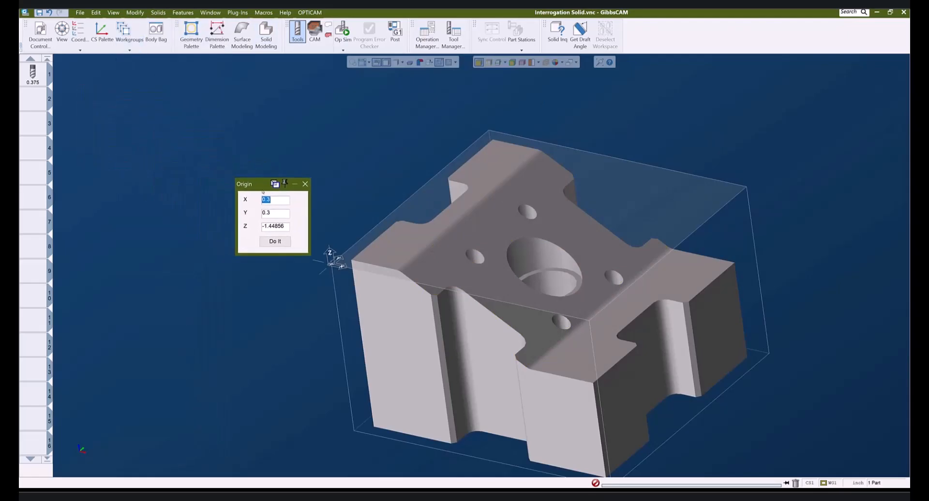
{"action": "middle_click_drag", "start_coordinate": [513, 362], "coordinate": [476, 380]}
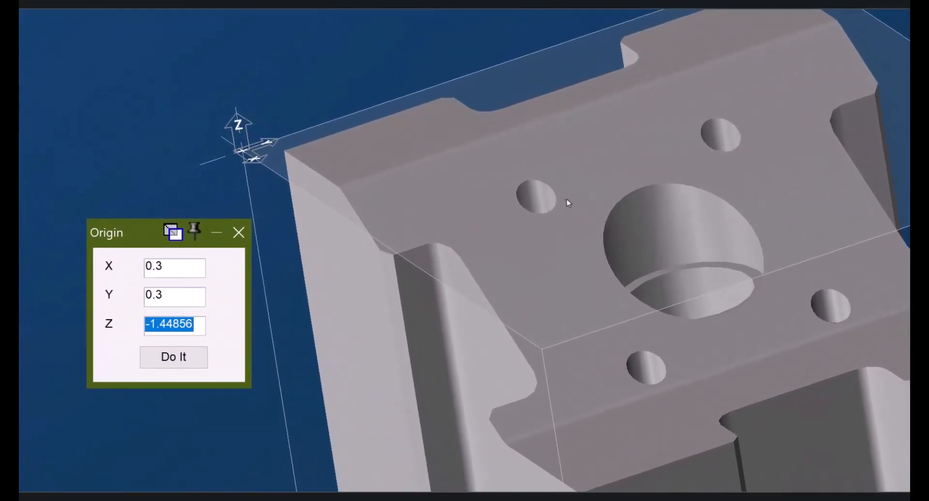
{"action": "type", "text": "-4"}
{"action": "left_click_drag", "start_coordinate": [183, 324], "coordinate": [94, 326]}
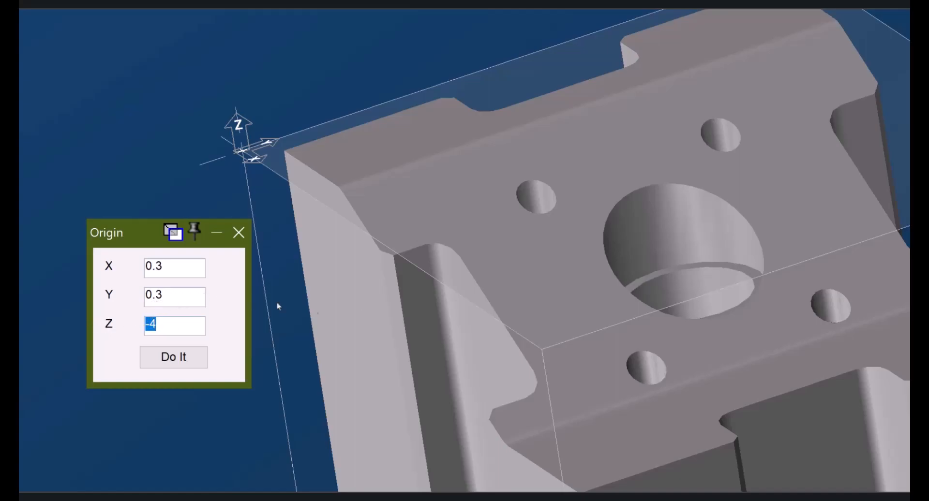
{"action": "left_click", "coordinate": [654, 231]}
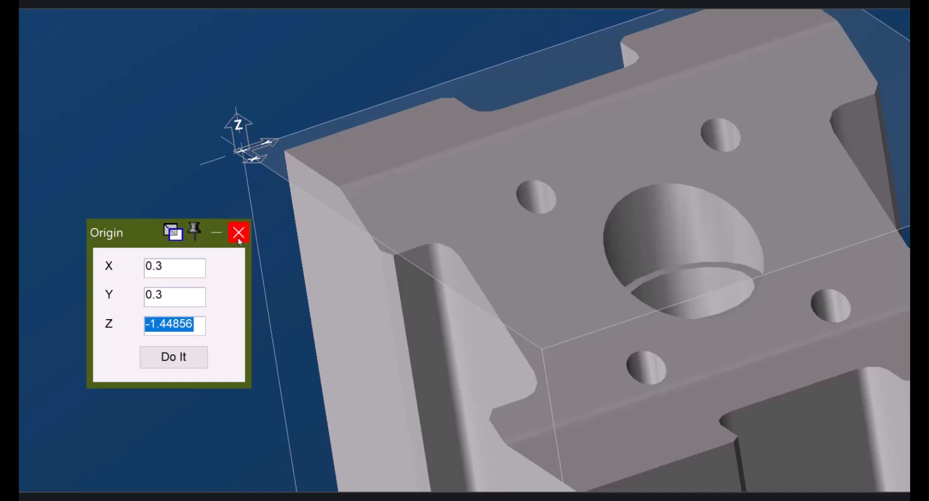
Step: Fill the origin's X by interrogating the fillet along the sloped face, show the solid's edges and close the origin settings
{"action": "double_click", "coordinate": [141, 267]}
{"action": "scroll", "coordinate": [693, 281], "scroll_direction": "up", "scroll_amount": 5}
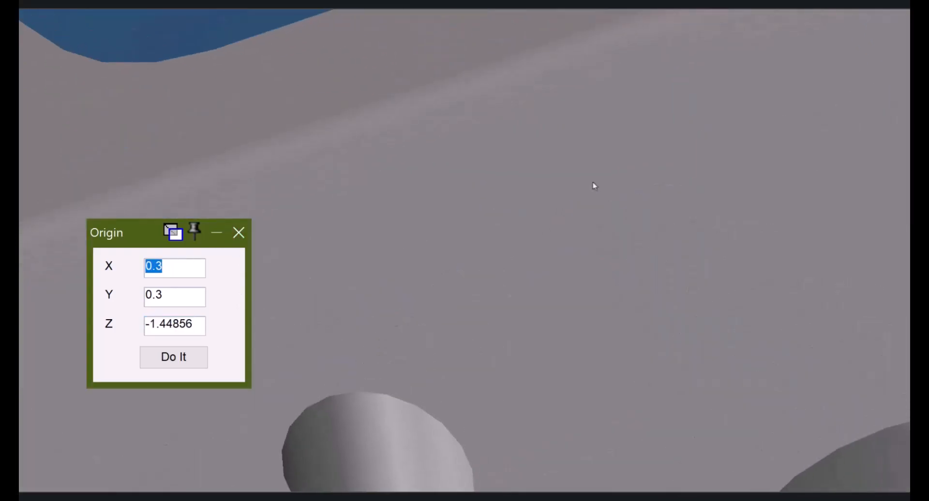
{"action": "left_click", "coordinate": [485, 86]}
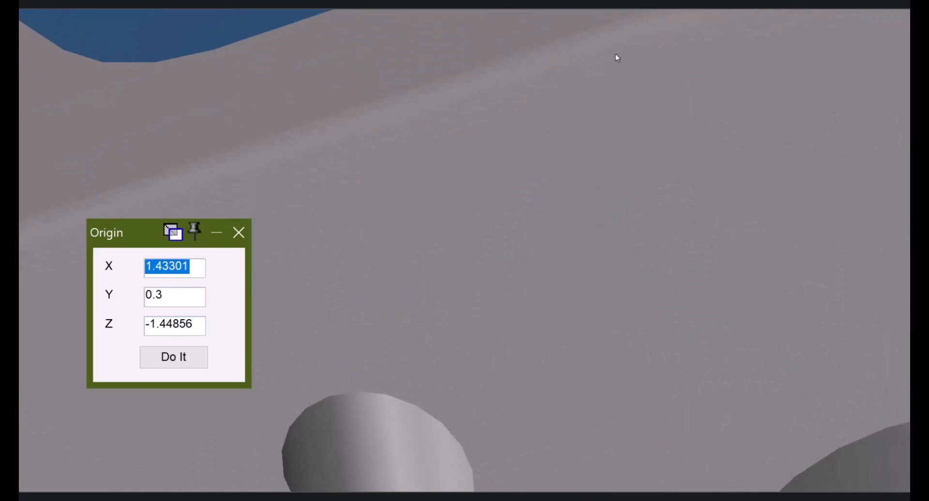
{"action": "left_click", "coordinate": [627, 4]}
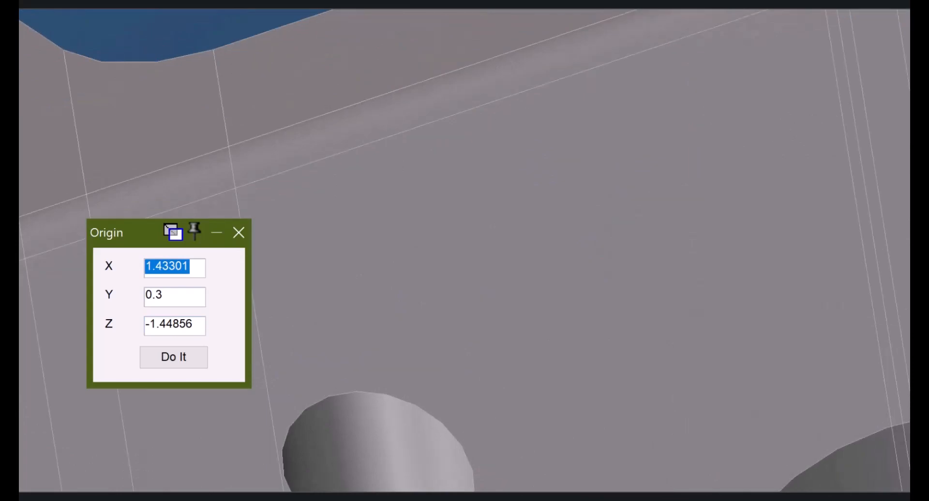
{"action": "left_click", "coordinate": [246, 238]}
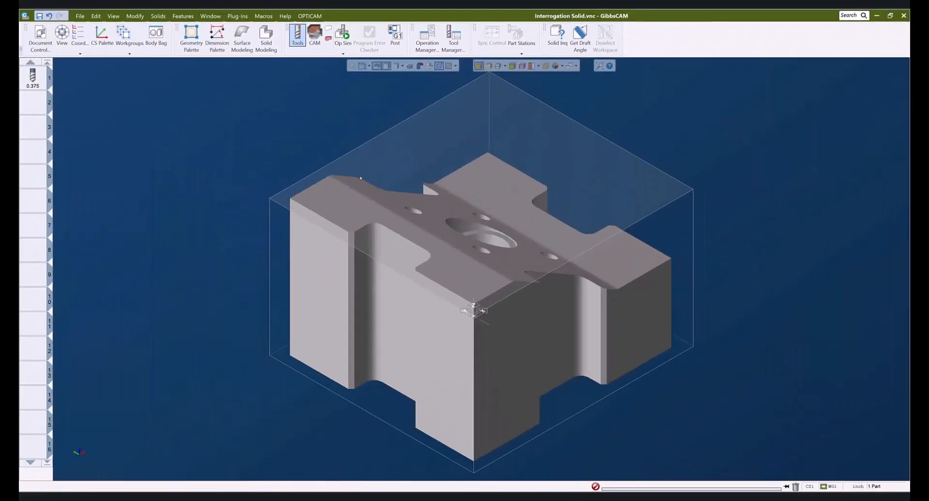
Step: Create a Holes process with the 0.375 tool in the first process slot
{"action": "middle_click_drag", "start_coordinate": [535, 406], "coordinate": [417, 363]}
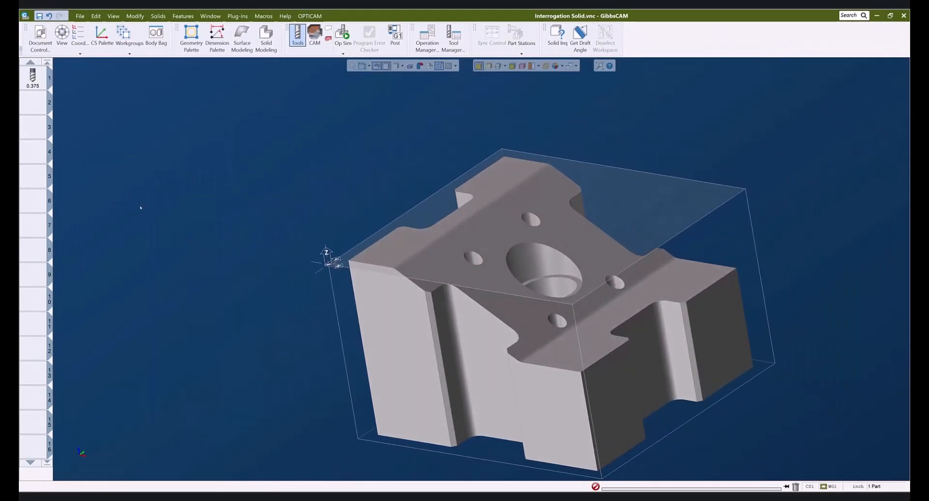
{"action": "left_click", "coordinate": [314, 34]}
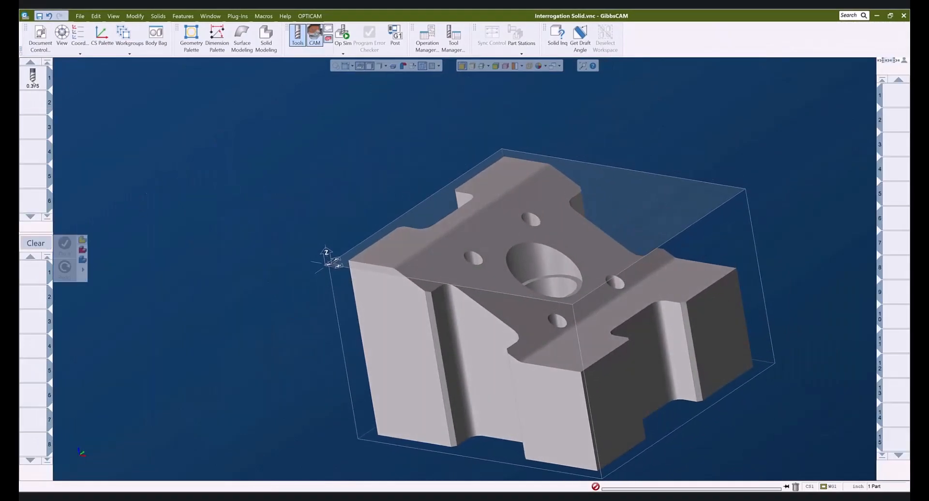
{"action": "left_click_drag", "start_coordinate": [34, 217], "coordinate": [35, 275]}
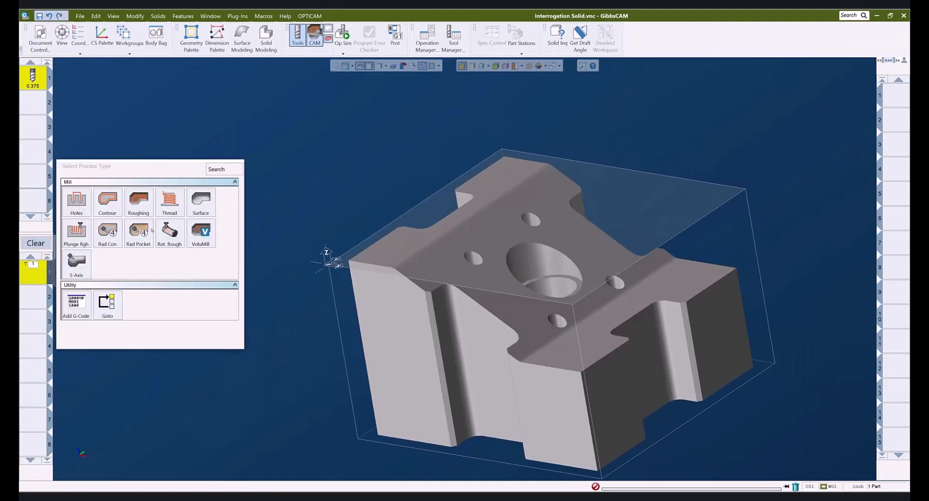
{"action": "left_click", "coordinate": [79, 203]}
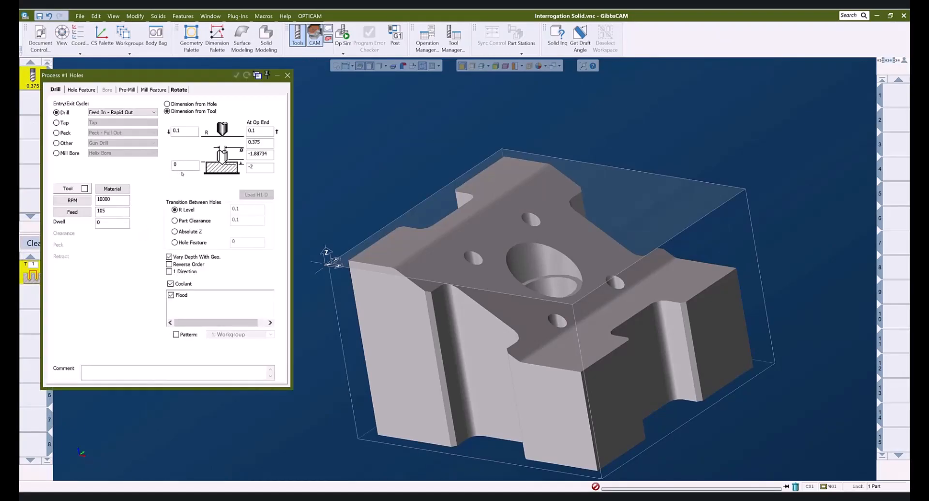
Step: Interrogate the solid to fill the surface Z with -0.31033 and both the entry and exit clearance with -0.03349
{"action": "left_click", "coordinate": [187, 166]}
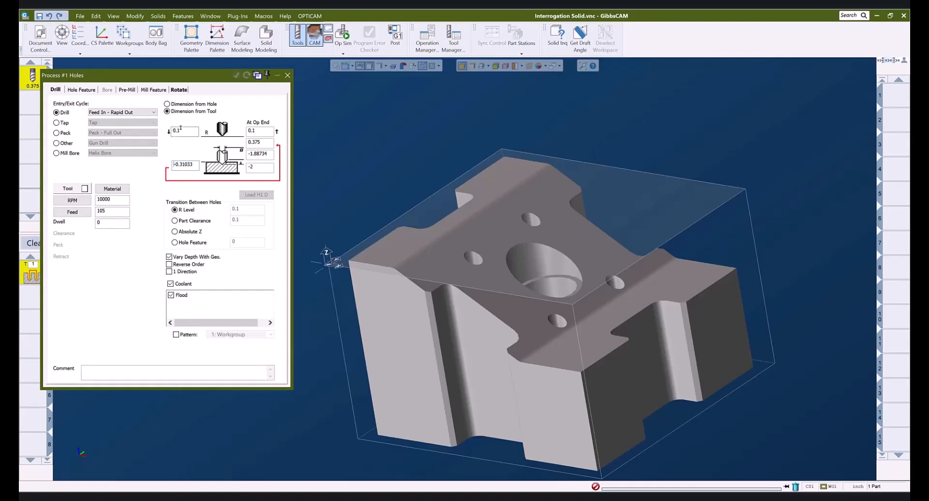
{"action": "left_click", "coordinate": [184, 131]}
{"action": "left_click", "coordinate": [480, 240], "text": "alt"}
{"action": "left_click", "coordinate": [247, 131]}
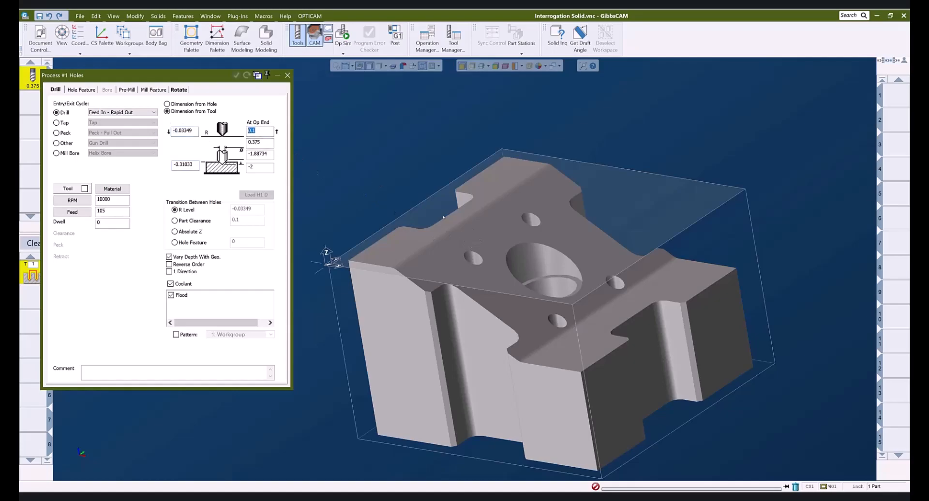
{"action": "left_click", "coordinate": [532, 232], "text": "alt"}
Step: Set the surface Z to -0.56321 and the tip depth to -1.44856 by interrogating the solid, and close the Holes process
{"action": "double_click", "coordinate": [196, 166]}
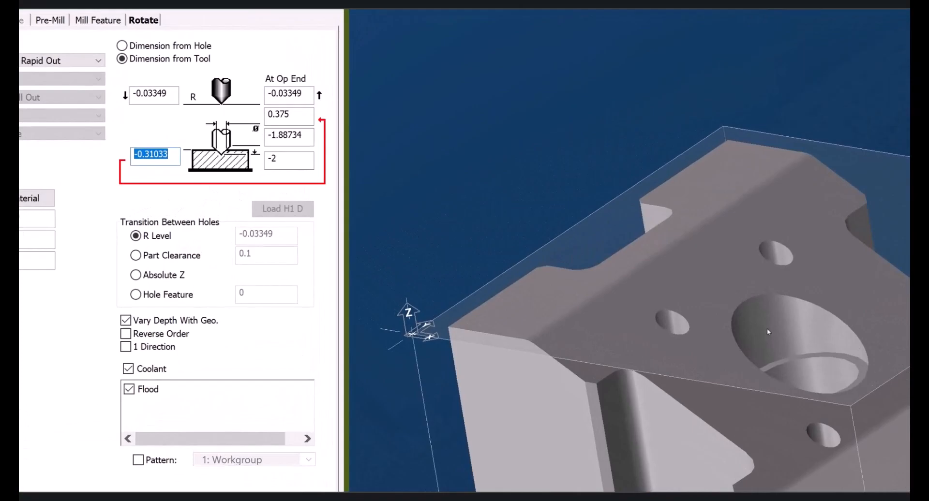
{"action": "type", "text": "-0.56321"}
{"action": "double_click", "coordinate": [174, 163]}
{"action": "double_click", "coordinate": [282, 155]}
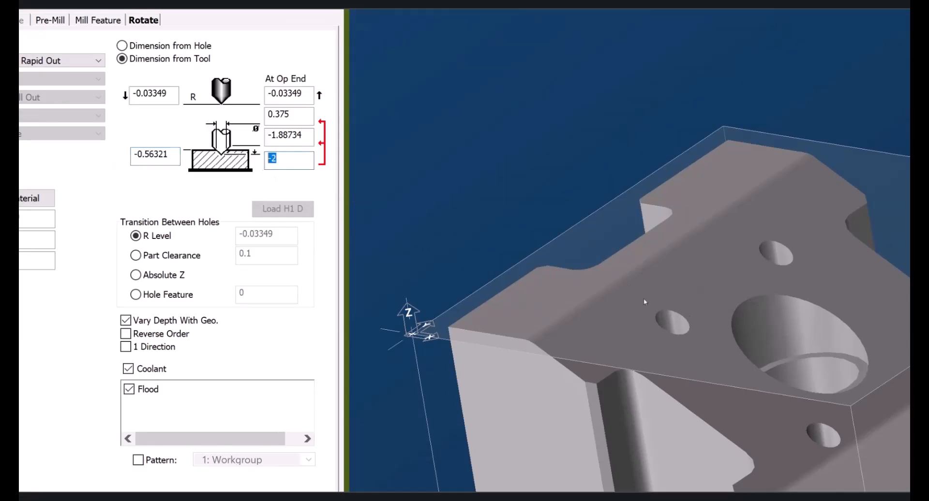
{"action": "left_click", "coordinate": [756, 329]}
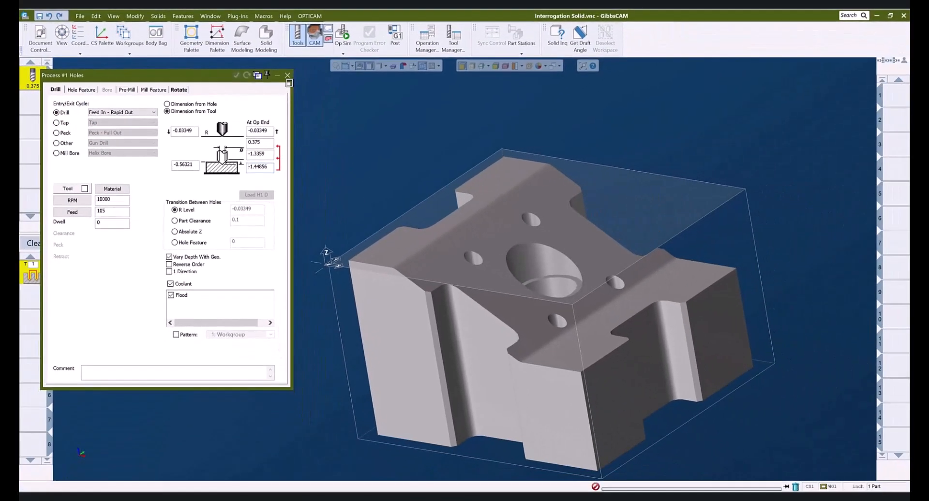
{"action": "left_click", "coordinate": [288, 76]}
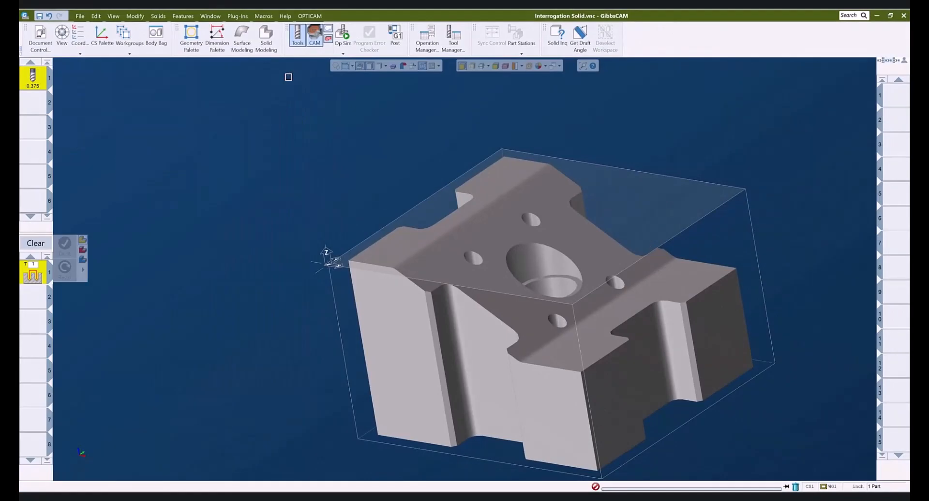
Step: Show the solid's edges and place a horizontal dimension from the front top edge's midpoint to its end at the slope
{"action": "key", "text": "ctrl+u"}
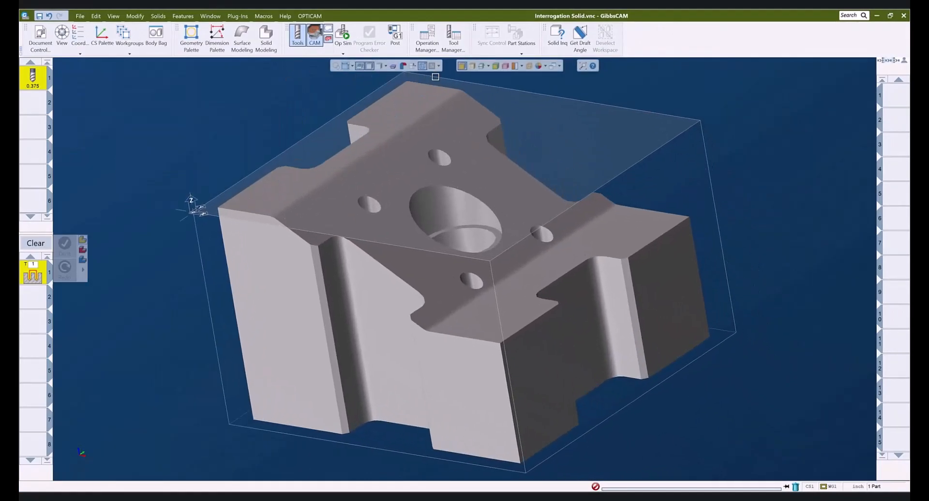
{"action": "left_click", "coordinate": [472, 66]}
{"action": "middle_click_drag", "start_coordinate": [359, 227], "coordinate": [357, 253]}
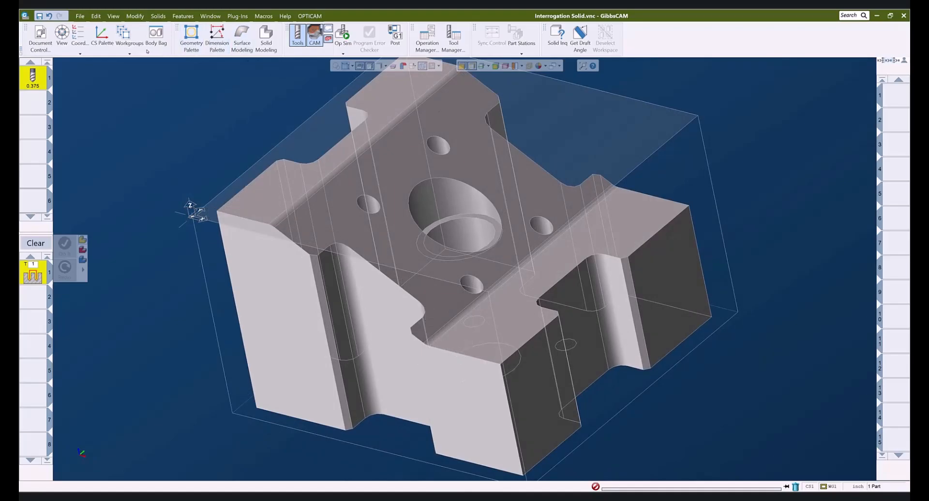
{"action": "left_click", "coordinate": [217, 41]}
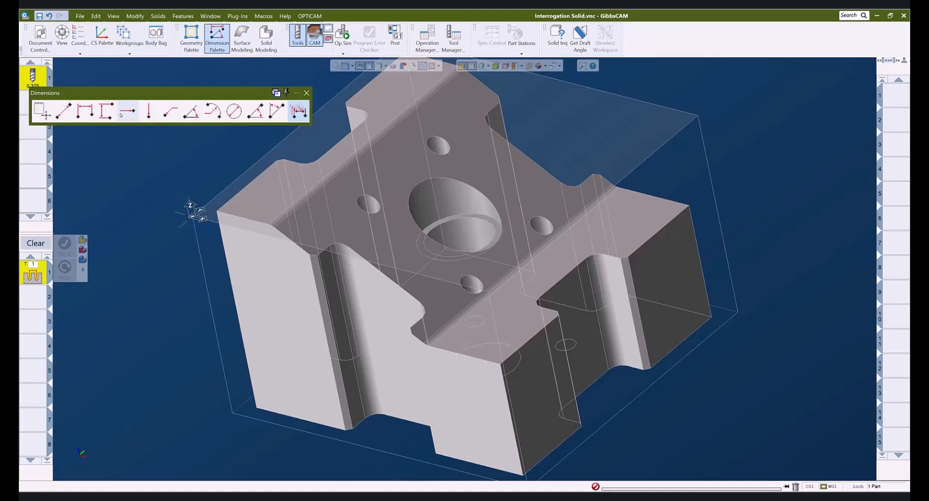
{"action": "left_click", "coordinate": [90, 114]}
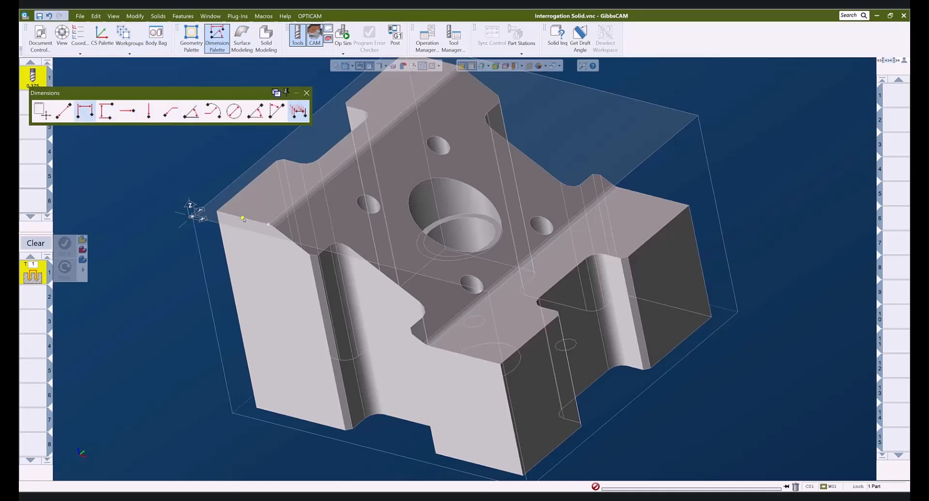
{"action": "left_click", "coordinate": [244, 219]}
Step: Dimension the large centre bore horizontally across its full width in top view and close the dimension tools
{"action": "key", "text": "ctrl+h"}
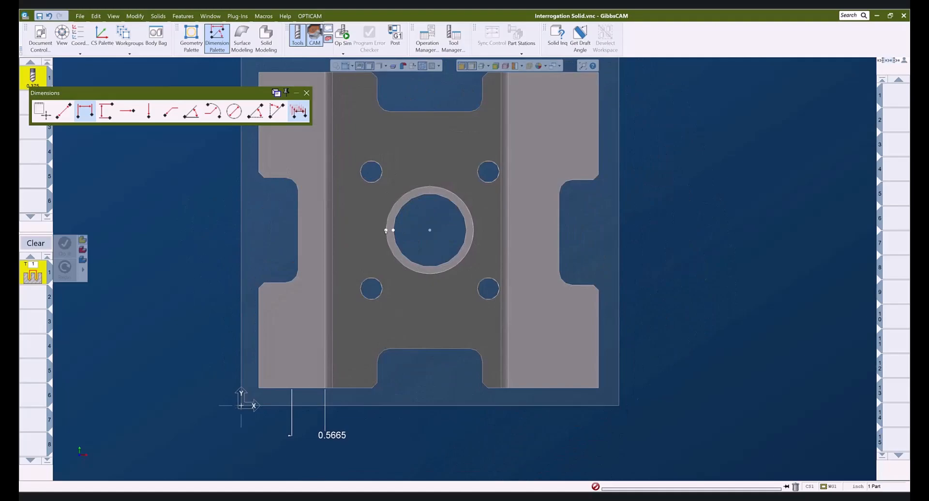
{"action": "left_click", "coordinate": [474, 230]}
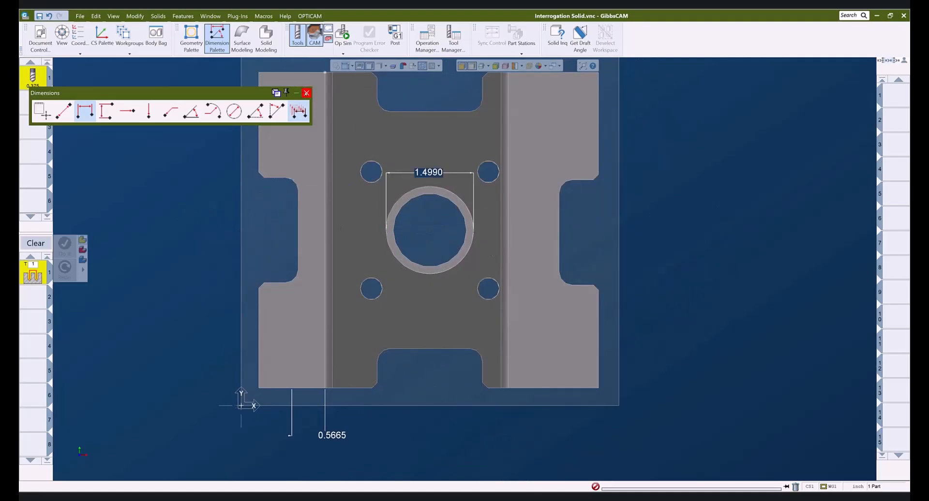
{"action": "left_click", "coordinate": [307, 92]}
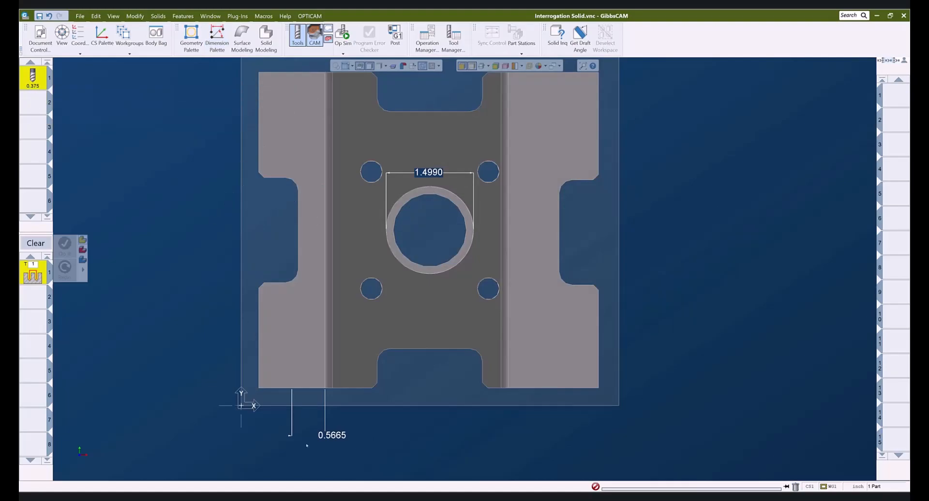
Step: Hide the solid's edges and undo both horizontal dimensions
{"action": "middle_click_drag", "start_coordinate": [393, 420], "coordinate": [325, 216]}
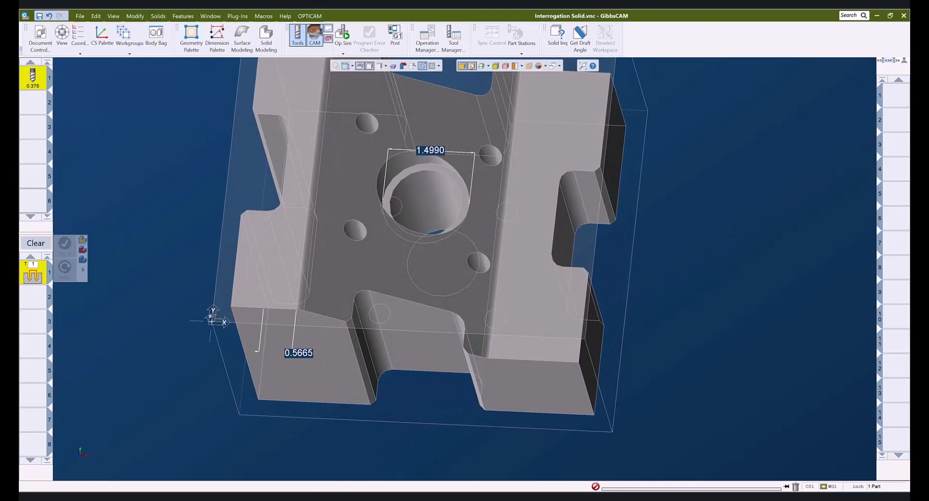
{"action": "left_click", "coordinate": [473, 67]}
{"action": "middle_click_drag", "start_coordinate": [242, 201], "coordinate": [272, 252]}
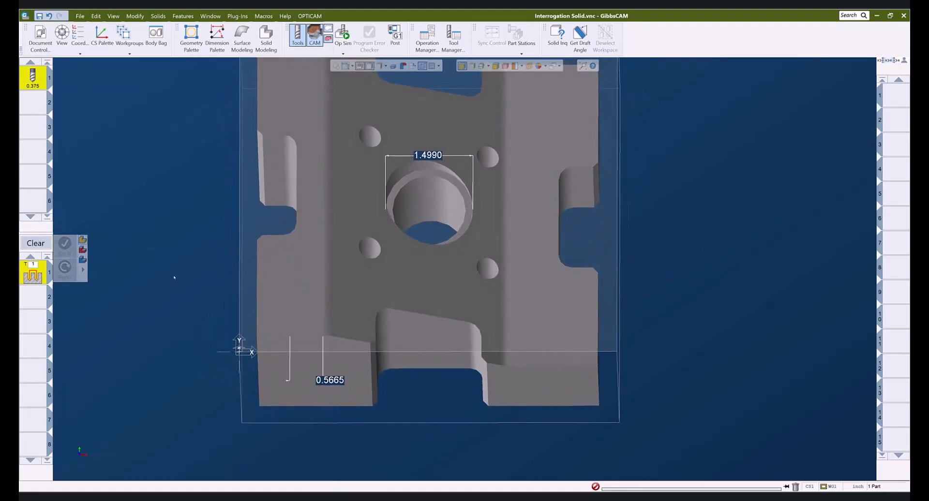
{"action": "key", "text": "ctrl+z"}
{"action": "key", "text": "ctrl+z"}
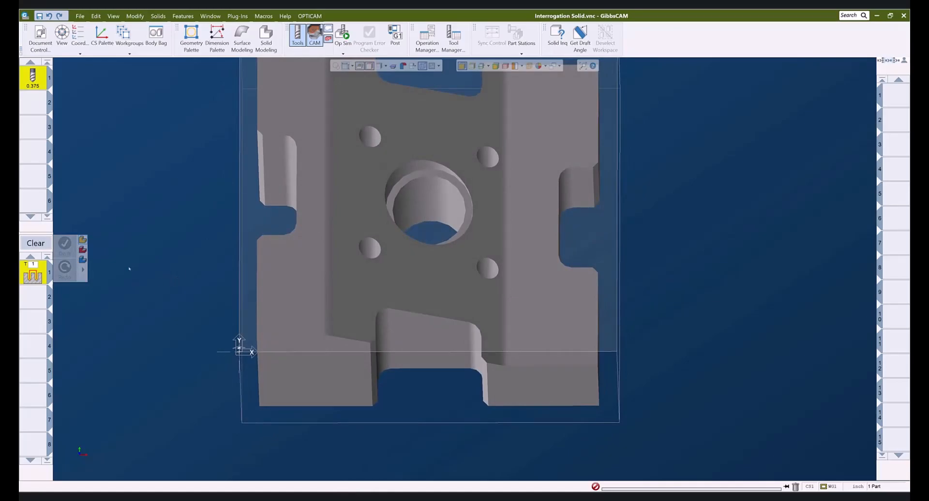
Step: Show the solid's edges and move the part origin to the stock's top +X +Y corner, interrogated as X 6.4567, Y 6, Z 0
{"action": "scroll", "coordinate": [230, 264], "scroll_direction": "down", "scroll_amount": 3}
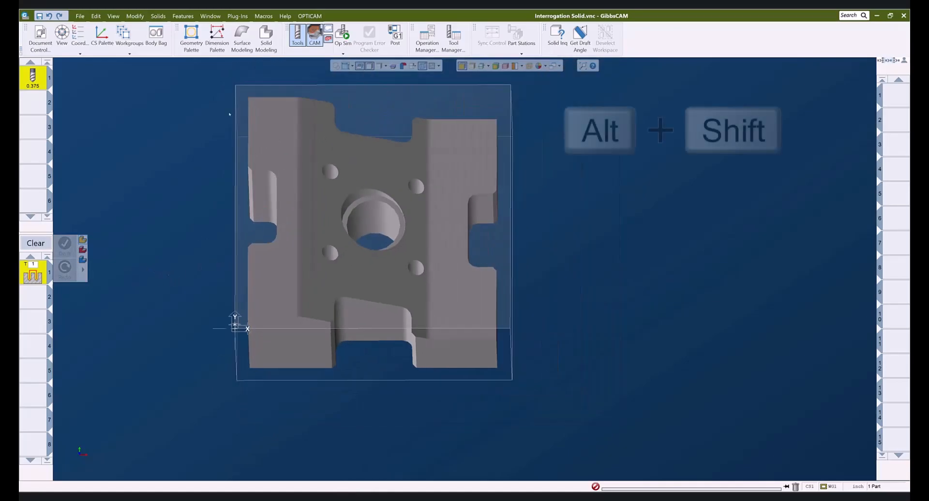
{"action": "left_click", "coordinate": [472, 66]}
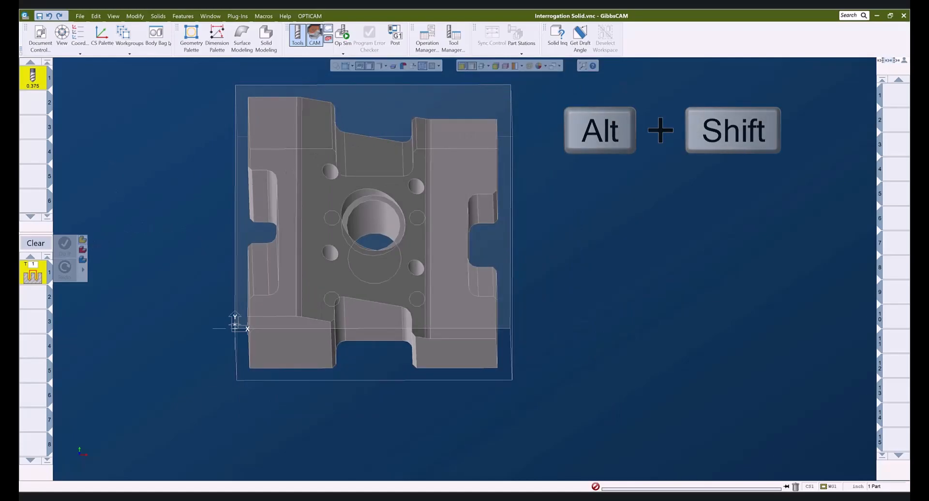
{"action": "left_click", "coordinate": [135, 16]}
{"action": "left_click", "coordinate": [201, 442]}
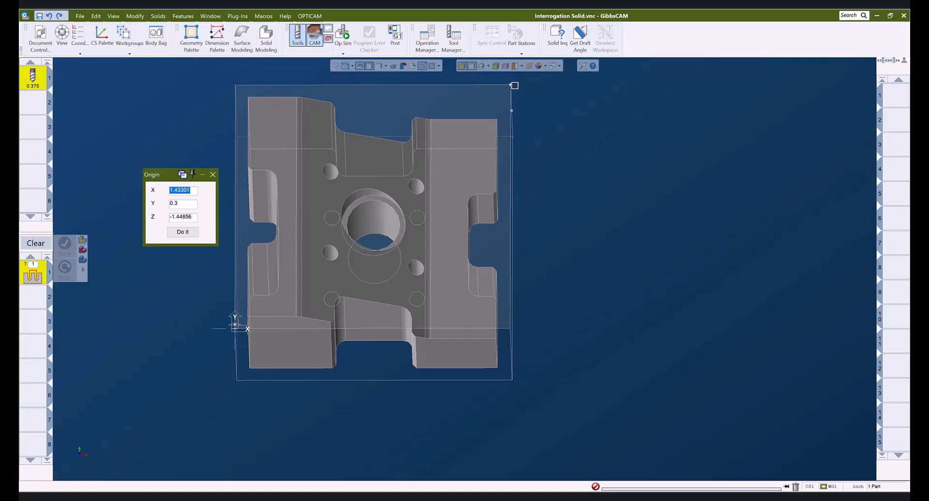
{"action": "left_click", "coordinate": [510, 85]}
{"action": "left_click", "coordinate": [183, 233]}
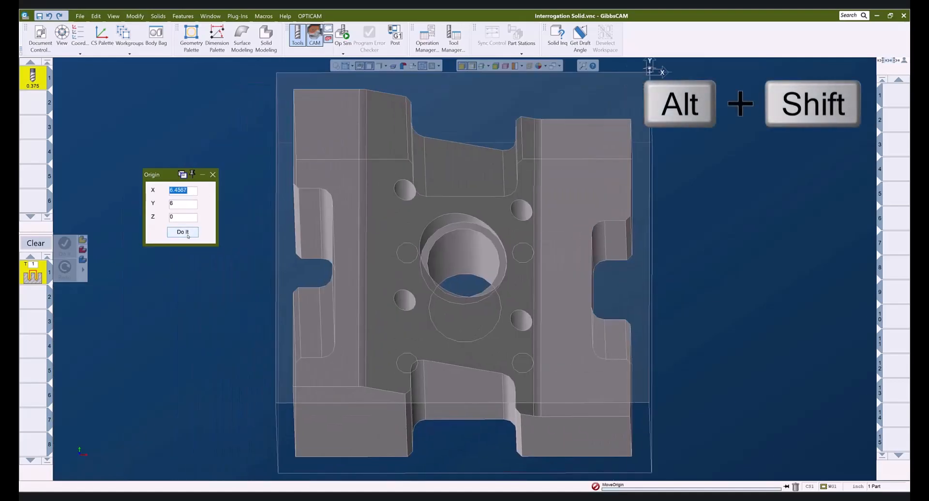
Step: Move the part origin by interrogation to the stock's top -X +Y corner (X -6.4567), and on to its top +X -Y corner (X 6.4567, Y -6)
{"action": "scroll", "coordinate": [556, 225], "scroll_direction": "down", "scroll_amount": 3}
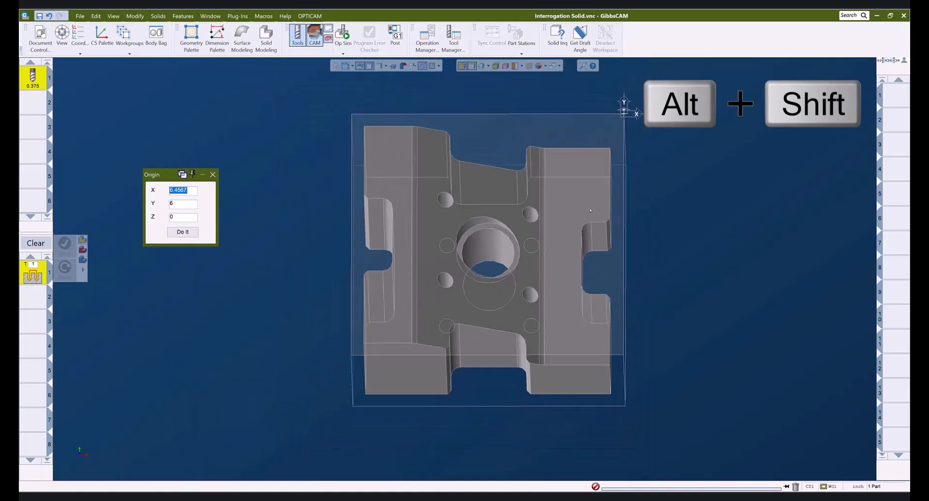
{"action": "left_click", "coordinate": [352, 115]}
{"action": "left_click", "coordinate": [183, 231]}
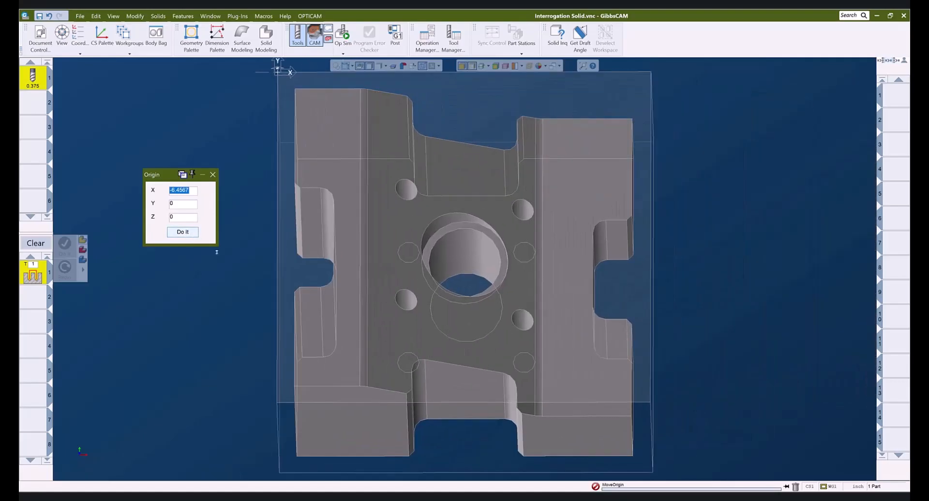
{"action": "left_click", "coordinate": [649, 403]}
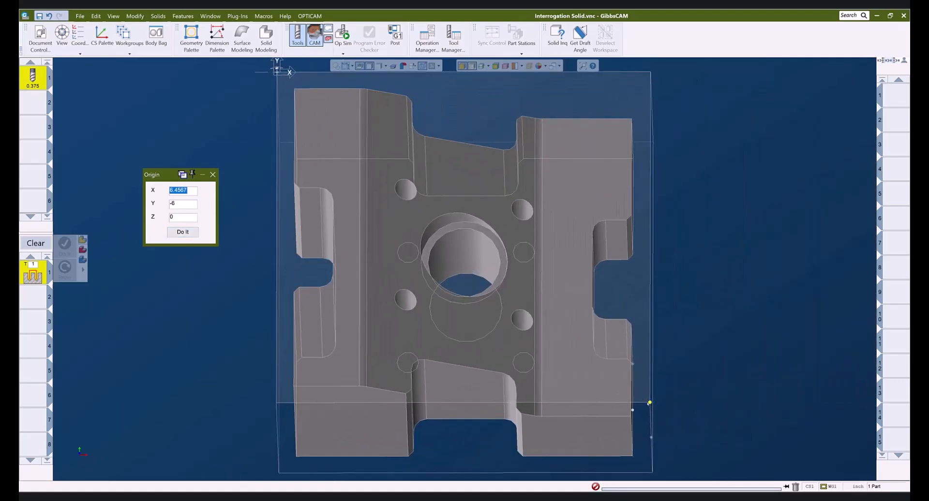
{"action": "left_click", "coordinate": [183, 232]}
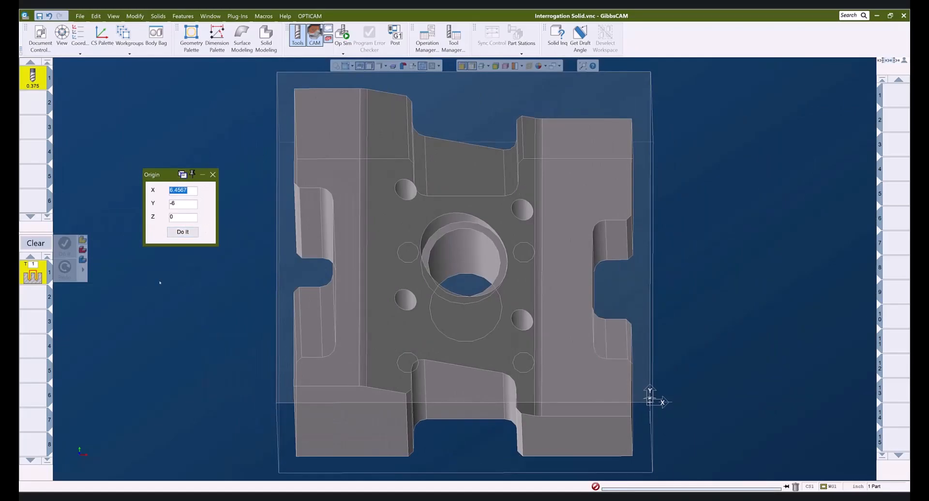
Step: Return the part origin to the stock's top -X -Y corner, interrogated as X -6.4567, Y 0, Z 0, and close the origin settings
{"action": "left_click", "coordinate": [277, 403]}
{"action": "left_click", "coordinate": [188, 236]}
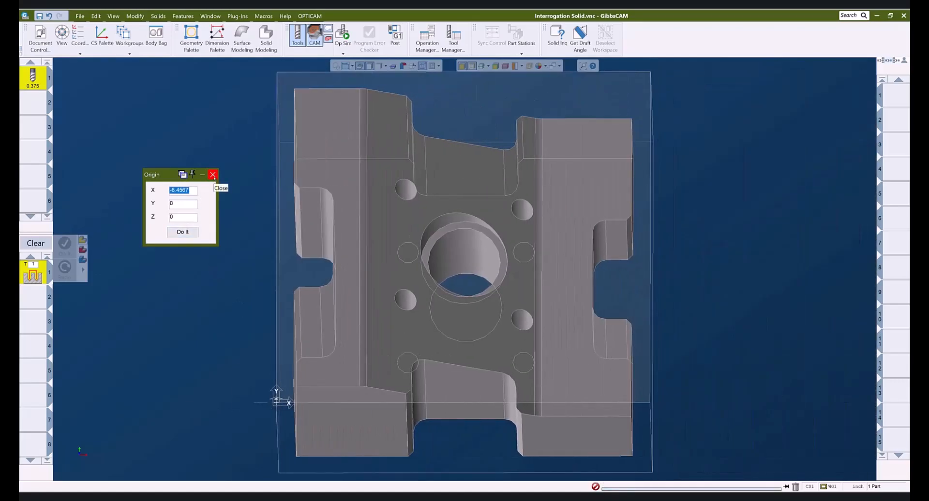
{"action": "left_click", "coordinate": [213, 175]}
Step: Set the view to isometric and hide the solid's edges
{"action": "middle_click_drag", "start_coordinate": [438, 300], "coordinate": [360, 212]}
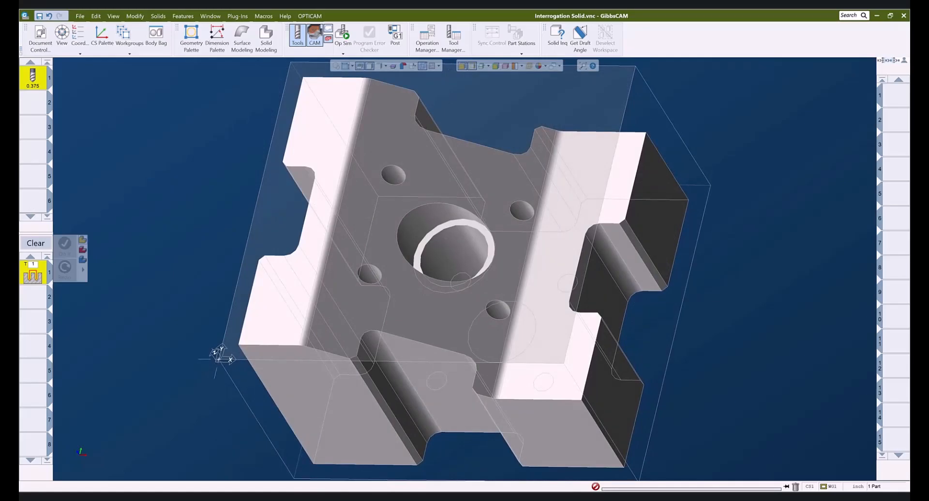
{"action": "key", "text": "ctrl+i"}
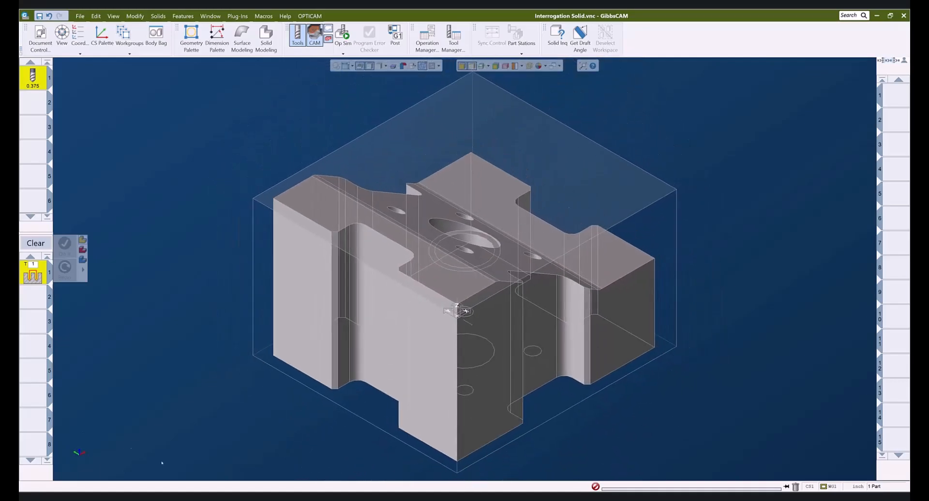
{"action": "left_click", "coordinate": [472, 66]}
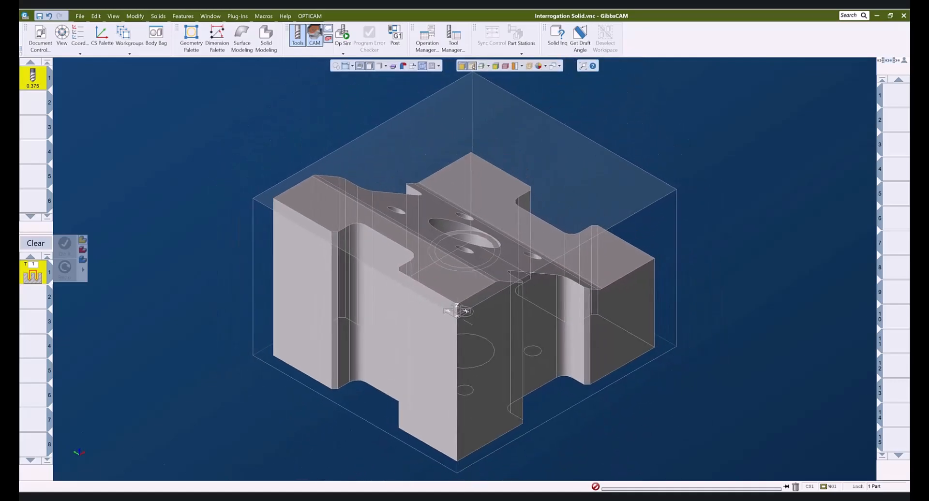